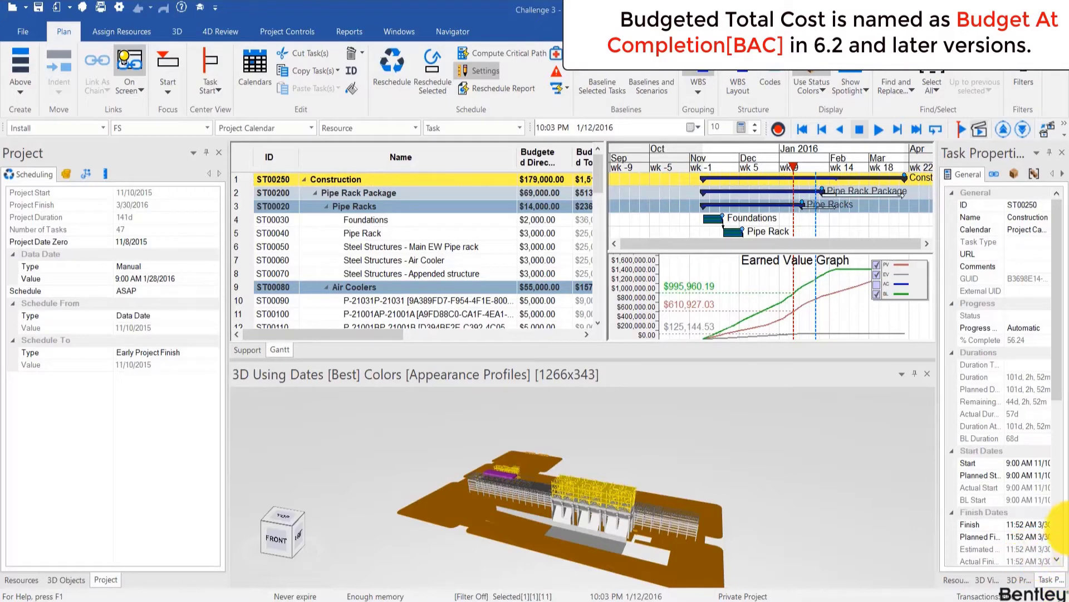
# Step: Show the actual cost (AC) curve in the Earned Value Graph
pyautogui.click(877, 285)
pyautogui.click(878, 286)
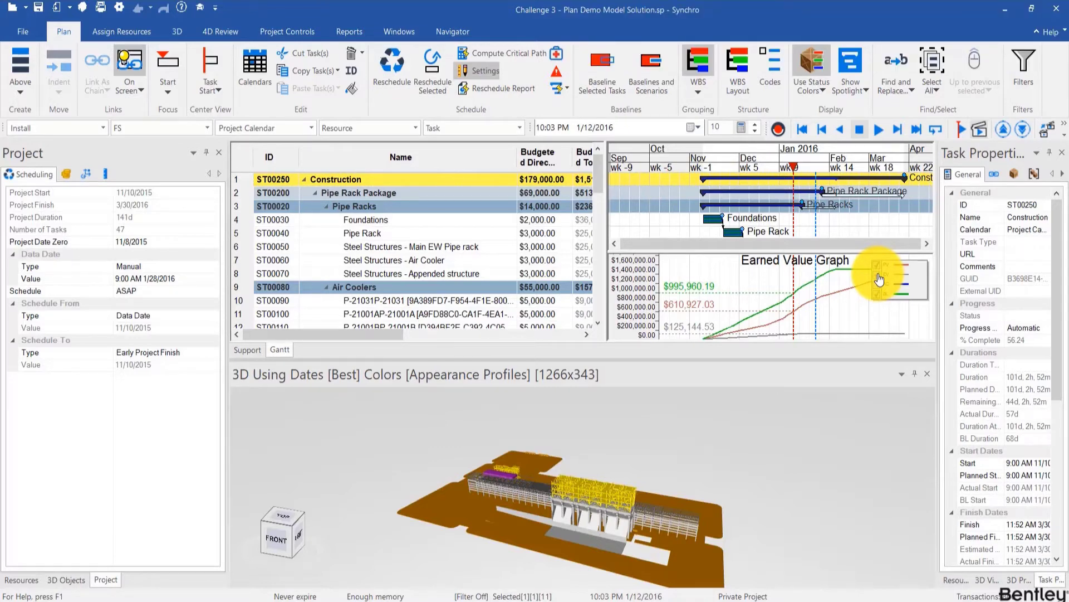
pyautogui.click(878, 284)
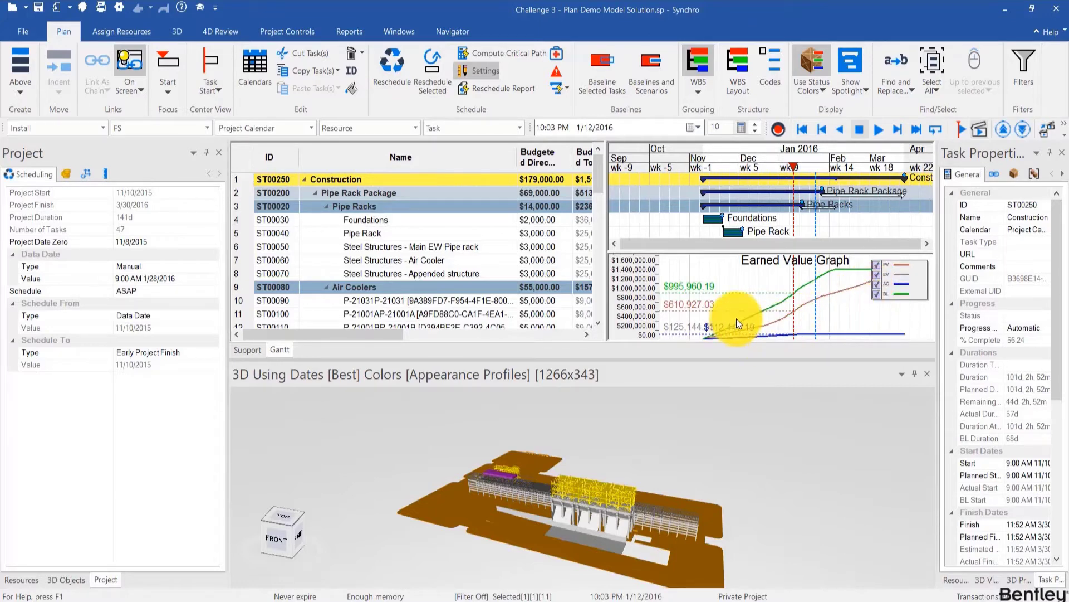
# Step: Add the Actual Direct Cost and Actual Total Cost columns to the task table, in that order, right after the Budgeted Total Cost column
pyautogui.scroll(-2, 506, 248)
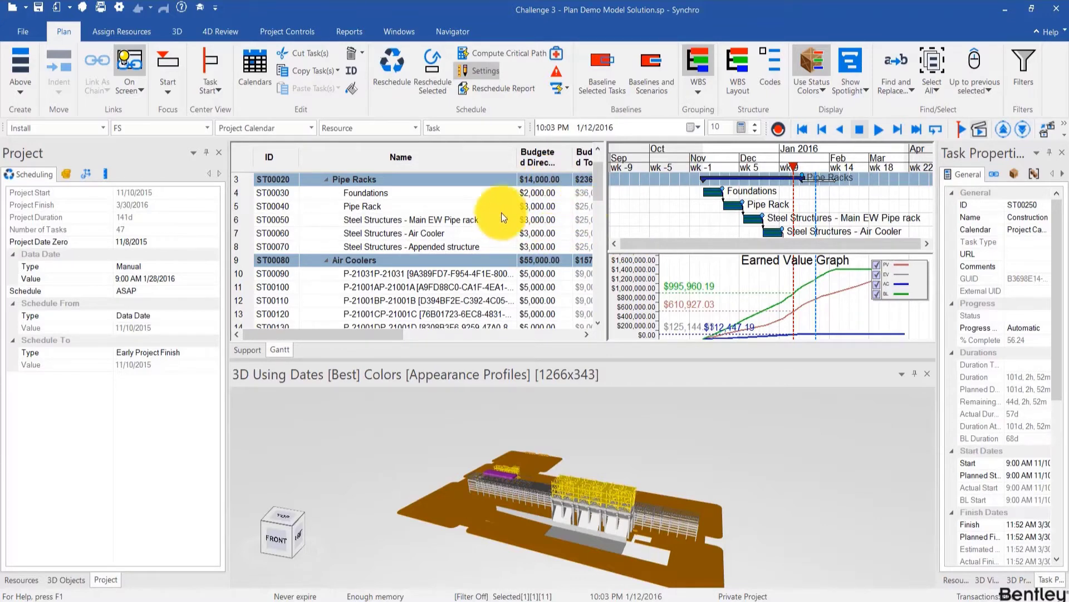
pyautogui.rightClick(479, 162)
pyautogui.click(525, 200)
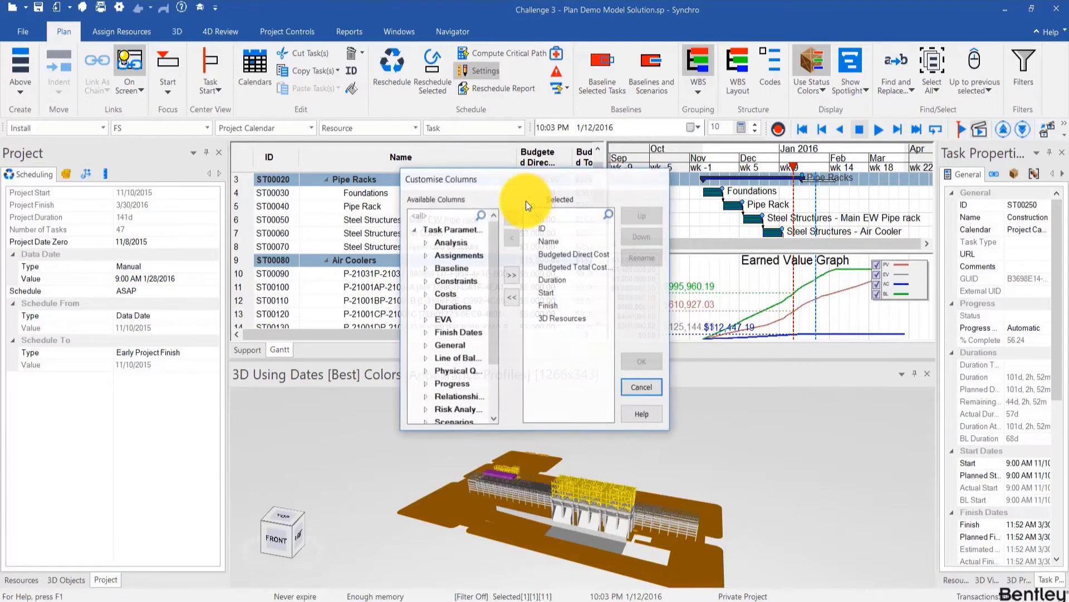
pyautogui.click(444, 218)
pyautogui.write('actual')
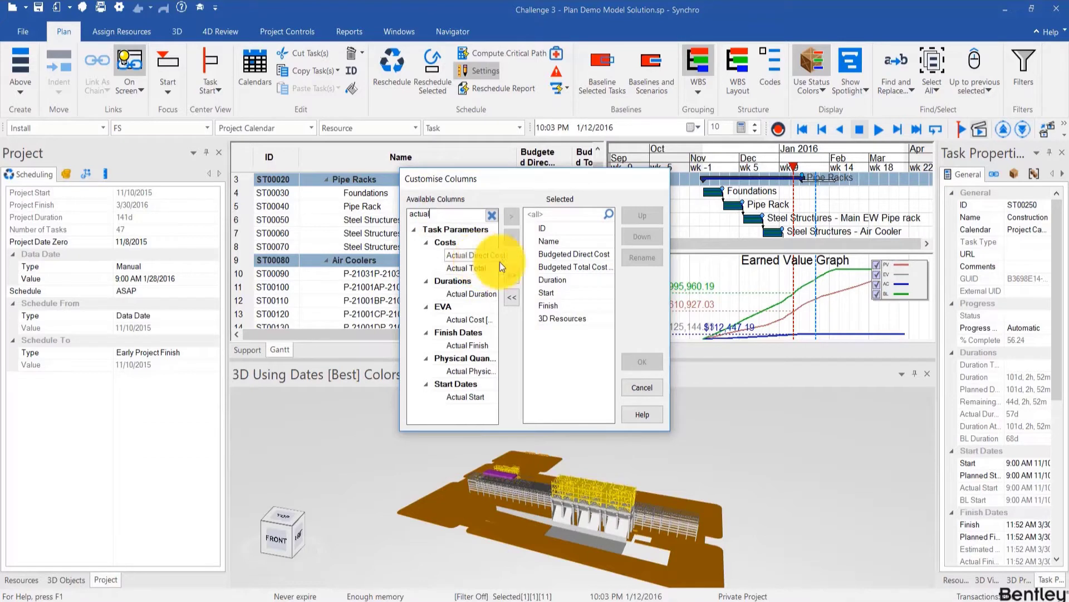
pyautogui.click(548, 280)
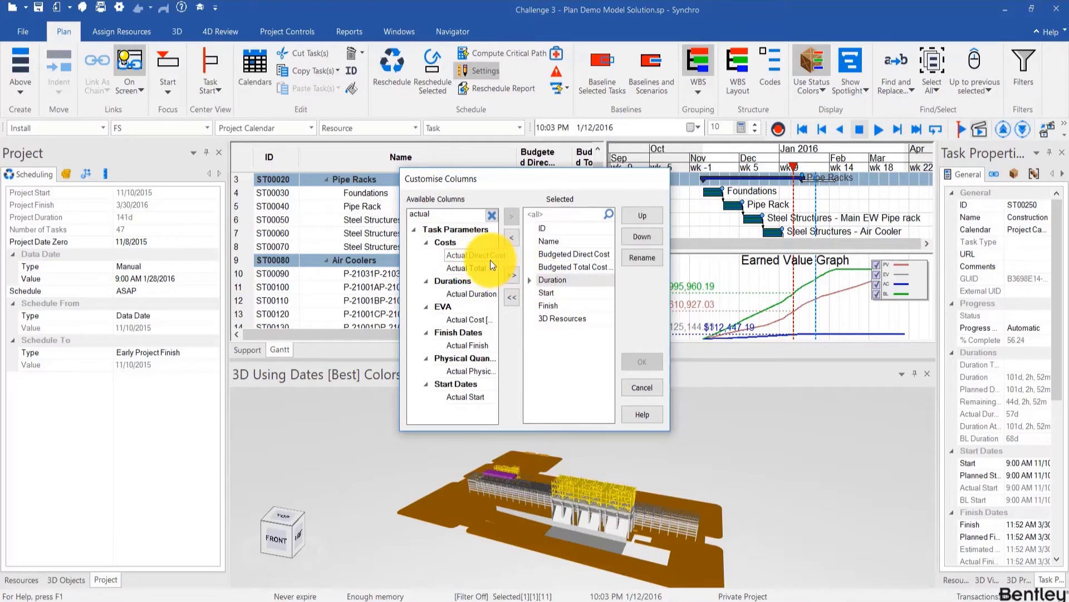
pyautogui.doubleClick(490, 260)
pyautogui.doubleClick(485, 257)
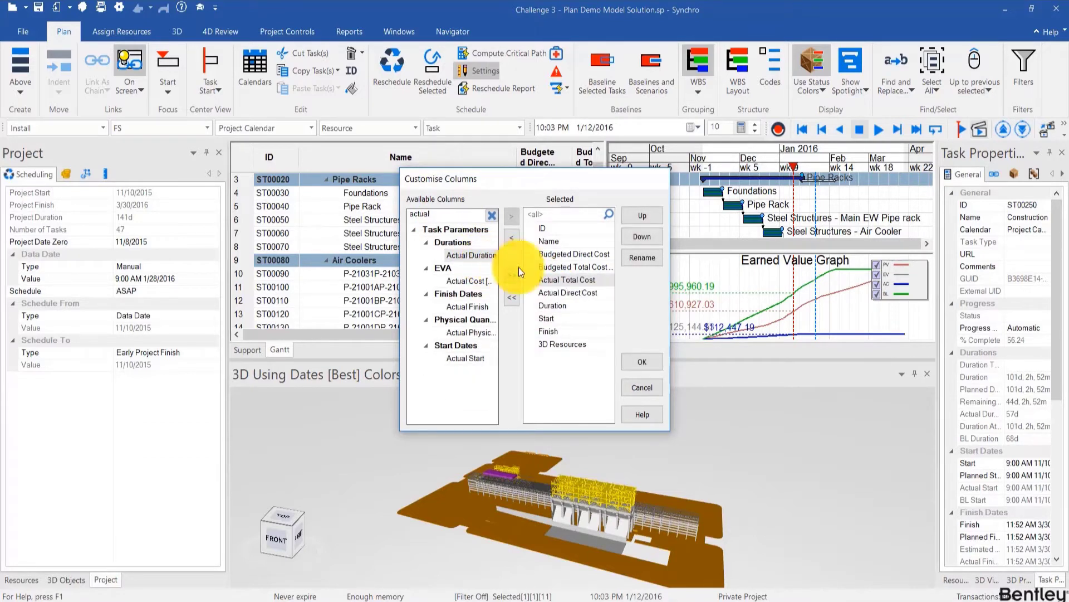
pyautogui.click(634, 235)
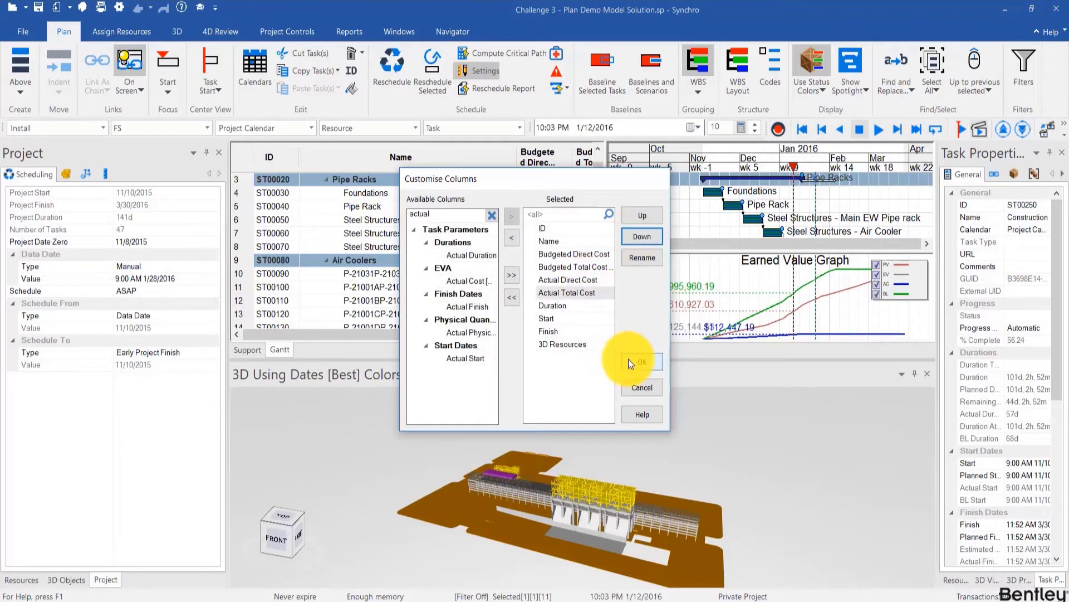
pyautogui.click(629, 362)
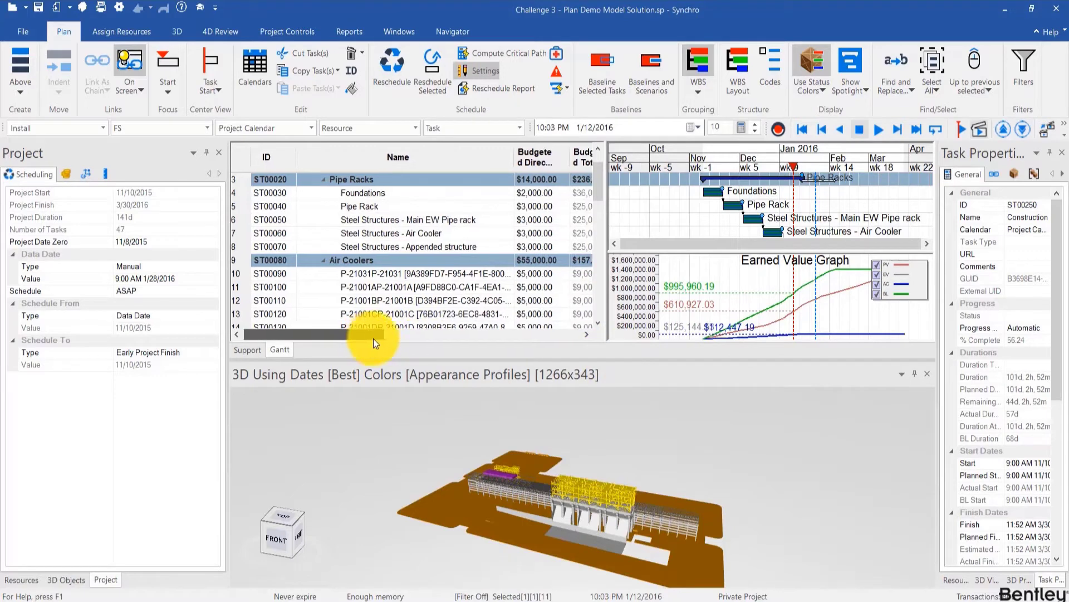
# Step: Enter $2,000 as the Actual Direct Cost of the Foundations task
pyautogui.moveTo(373, 338); pyautogui.dragTo(446, 329)
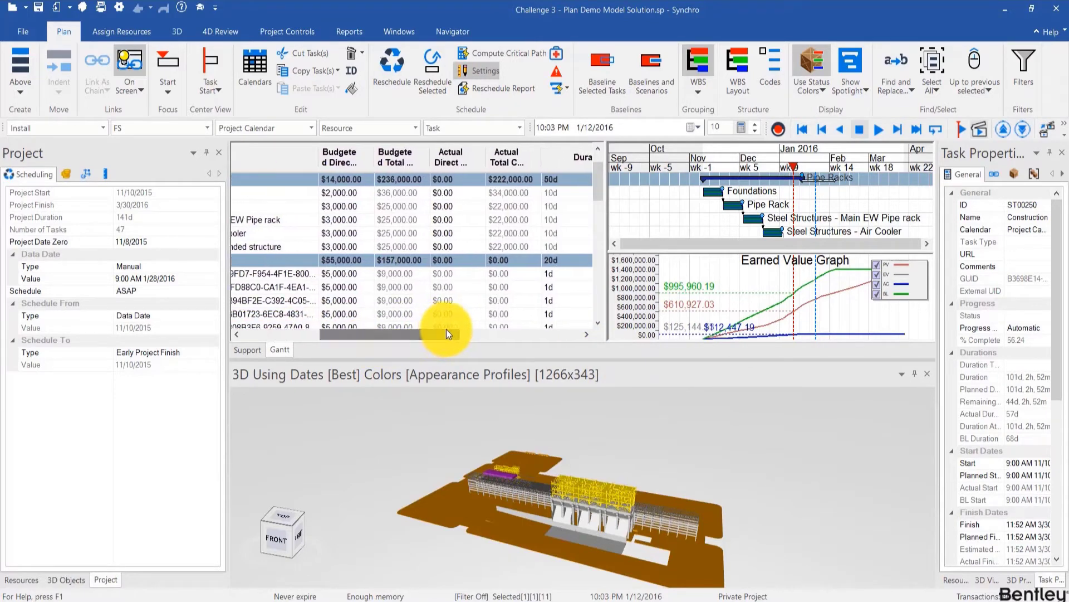
pyautogui.click(435, 192)
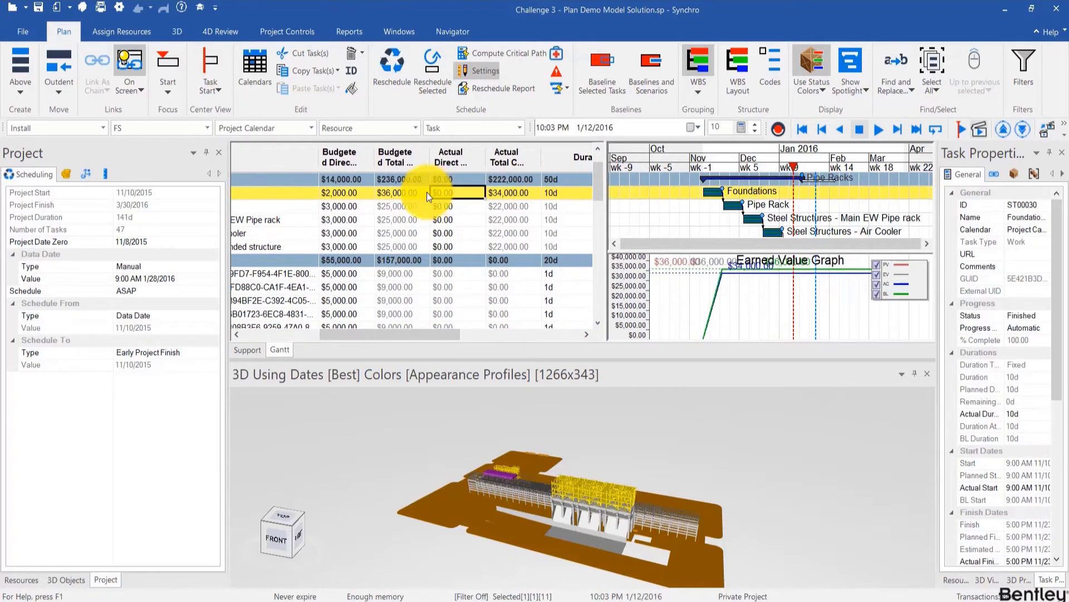
pyautogui.click(402, 191)
pyautogui.hotkey('ctrl', 'c')
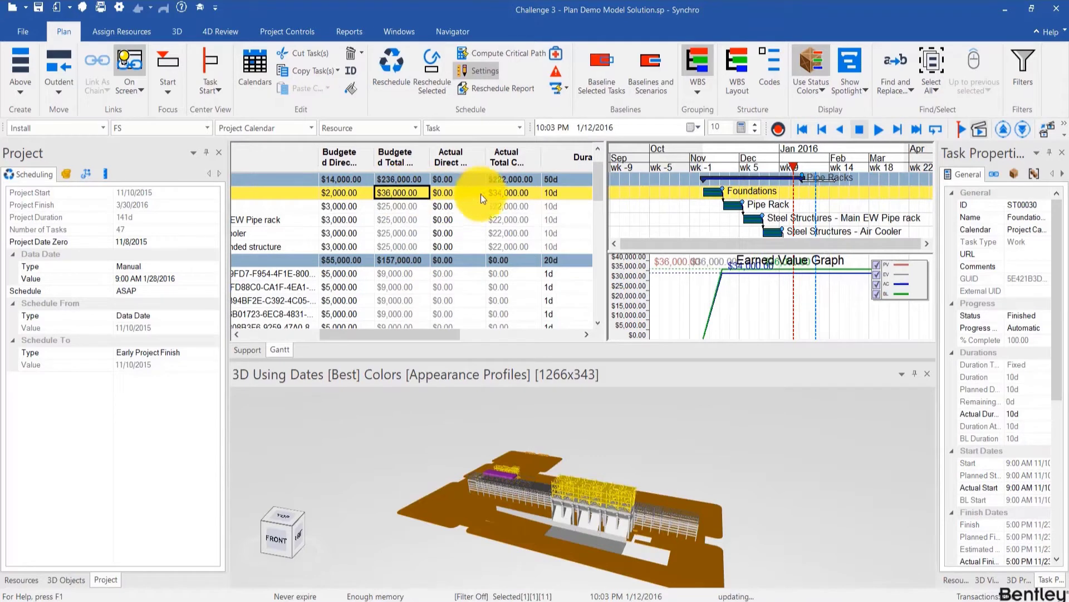
pyautogui.click(512, 192)
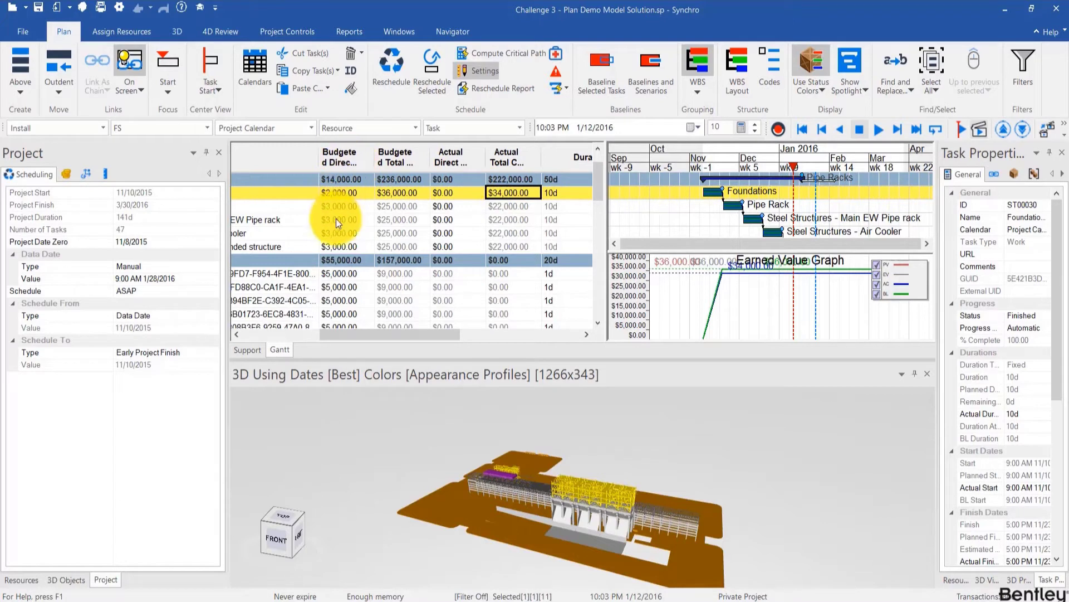
pyautogui.click(449, 196)
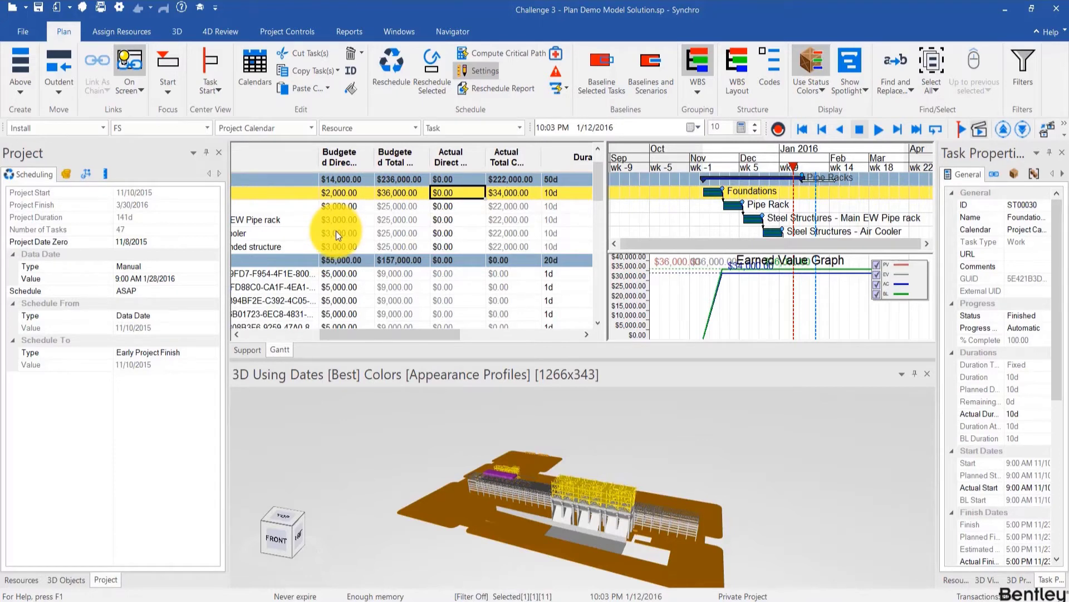
pyautogui.scroll(1, 336, 230)
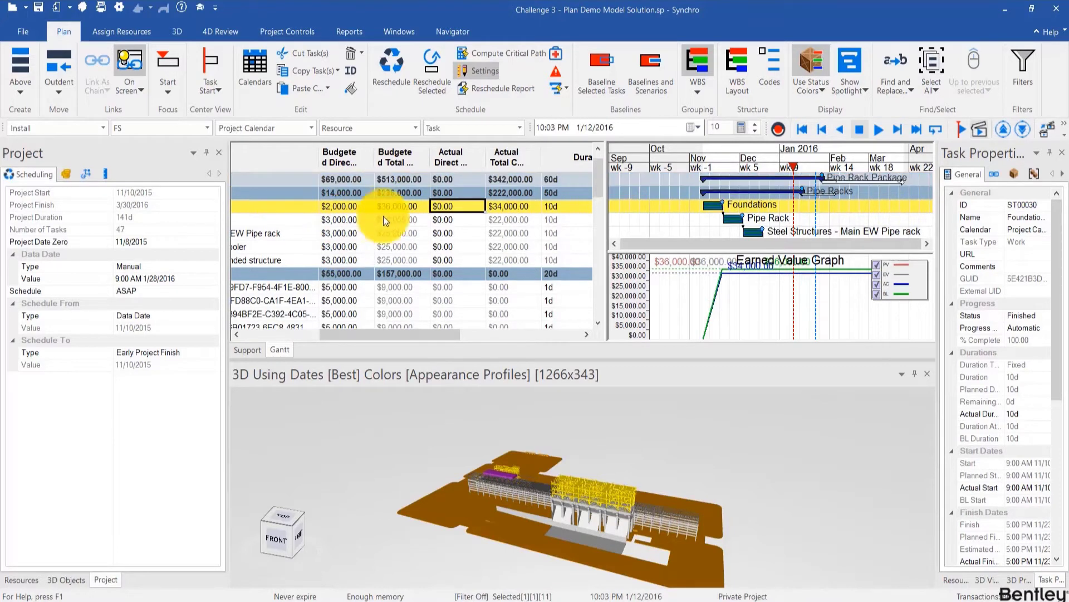
pyautogui.click(454, 206)
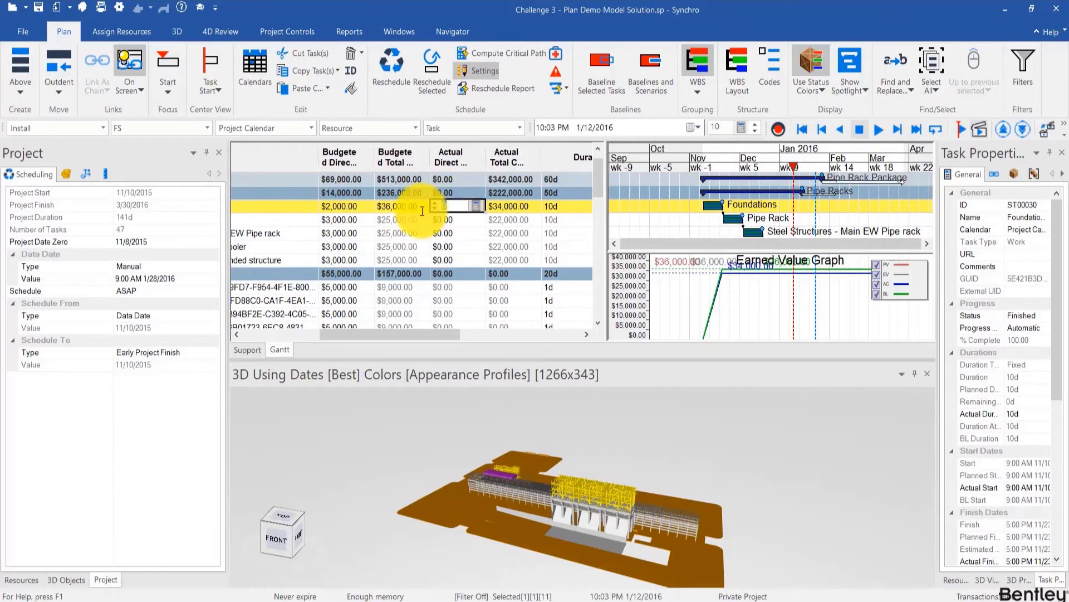
pyautogui.write('2000')
pyautogui.press('Return')
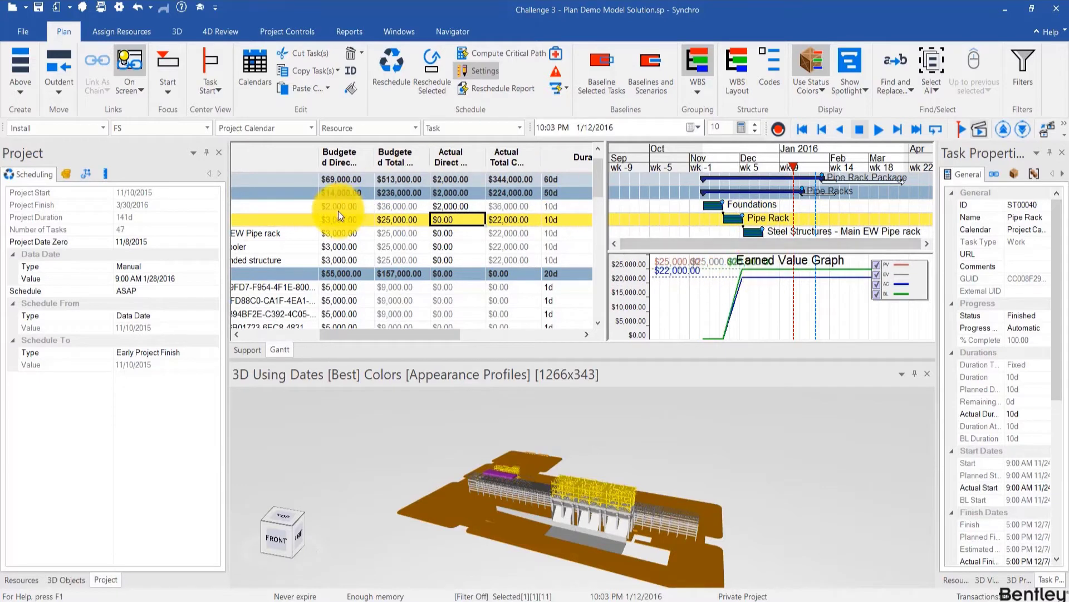
# Step: Hide the baseline (BL) curve in the Earned Value Graph and set the Foundations task's Actual Direct Cost to $1,000
pyautogui.click(335, 206)
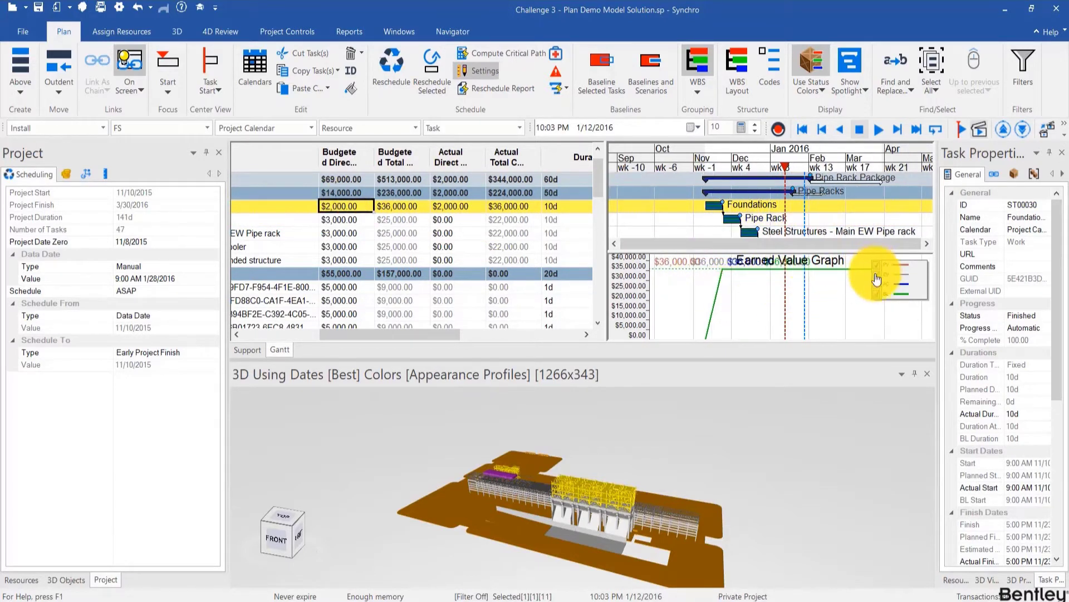
pyautogui.click(876, 295)
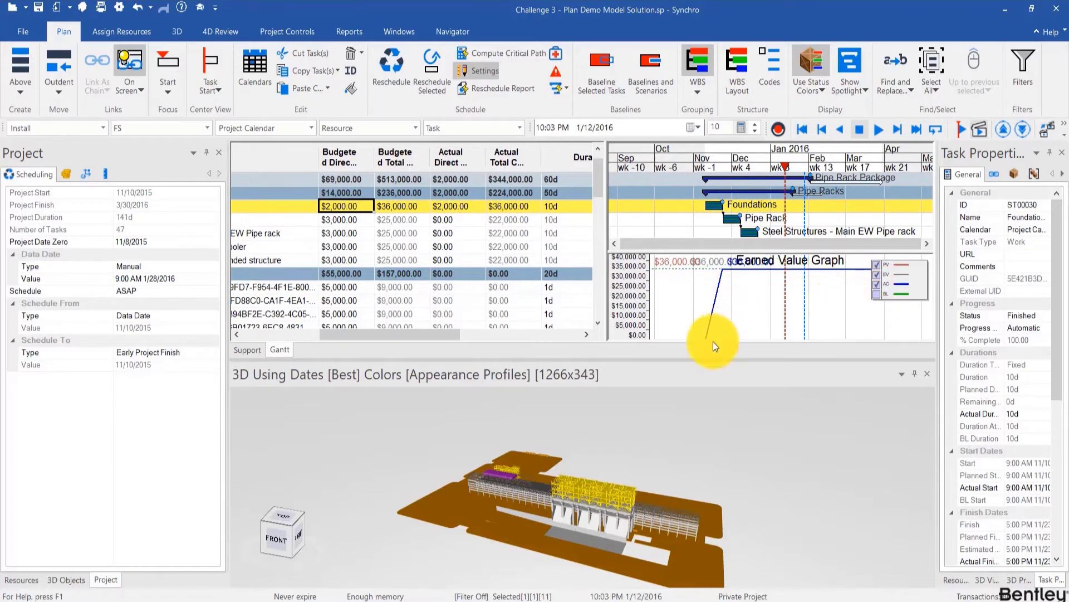
pyautogui.click(459, 207)
pyautogui.write('1,0')
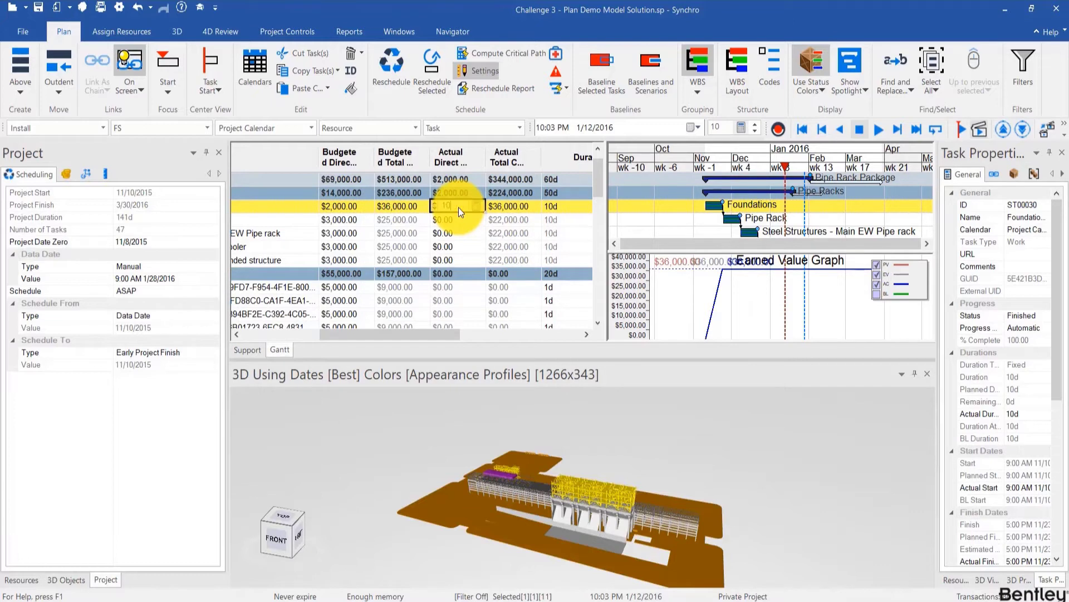
pyautogui.write('00')
pyautogui.press('Return')
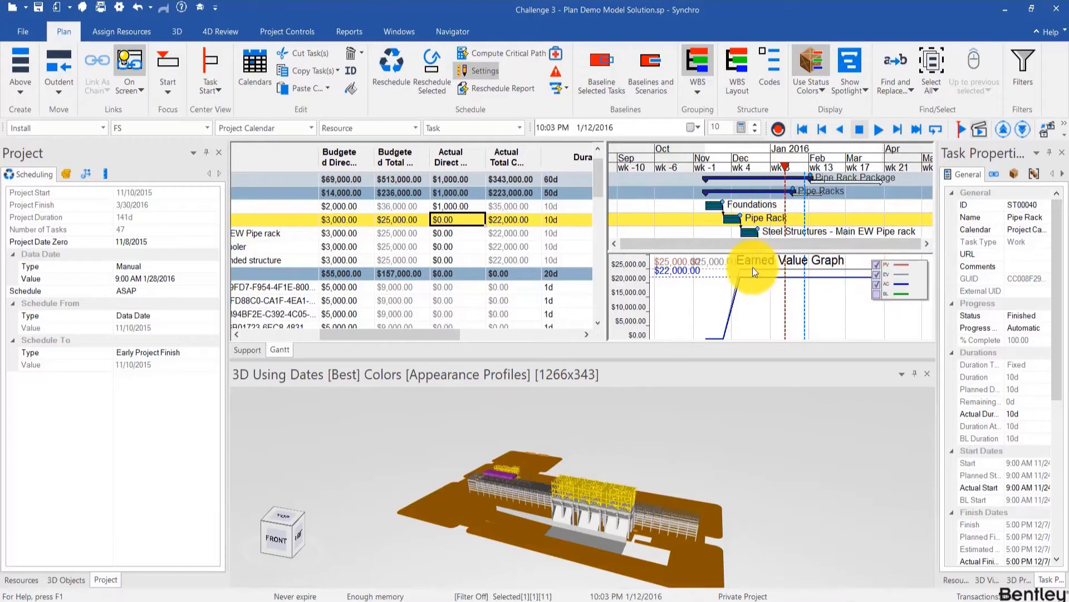
# Step: Raise the Foundations task's Actual Direct Cost to $3,000
pyautogui.click(472, 208)
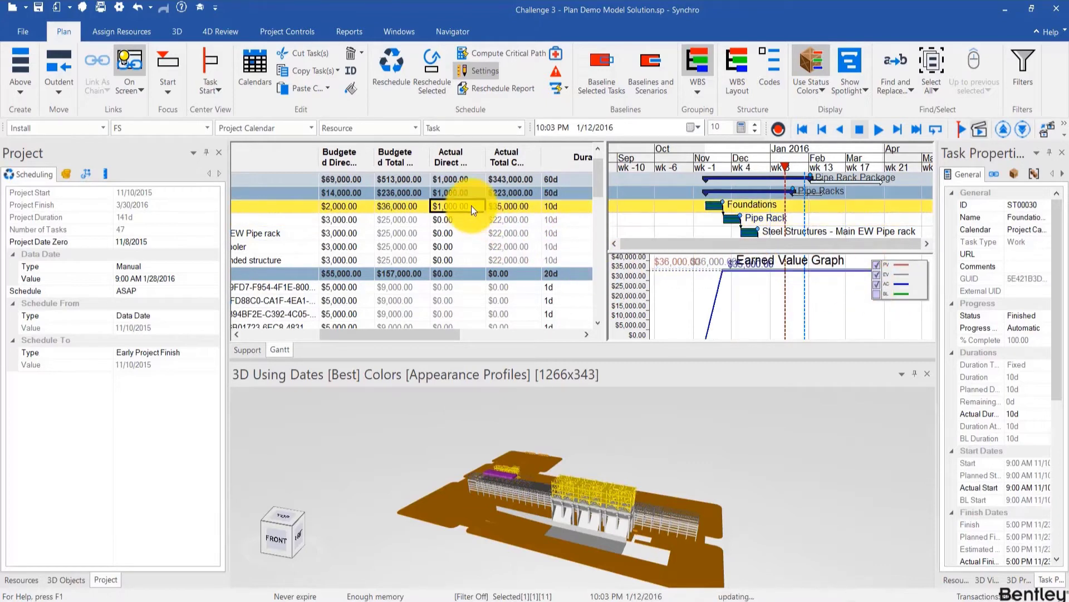
pyautogui.write('2,')
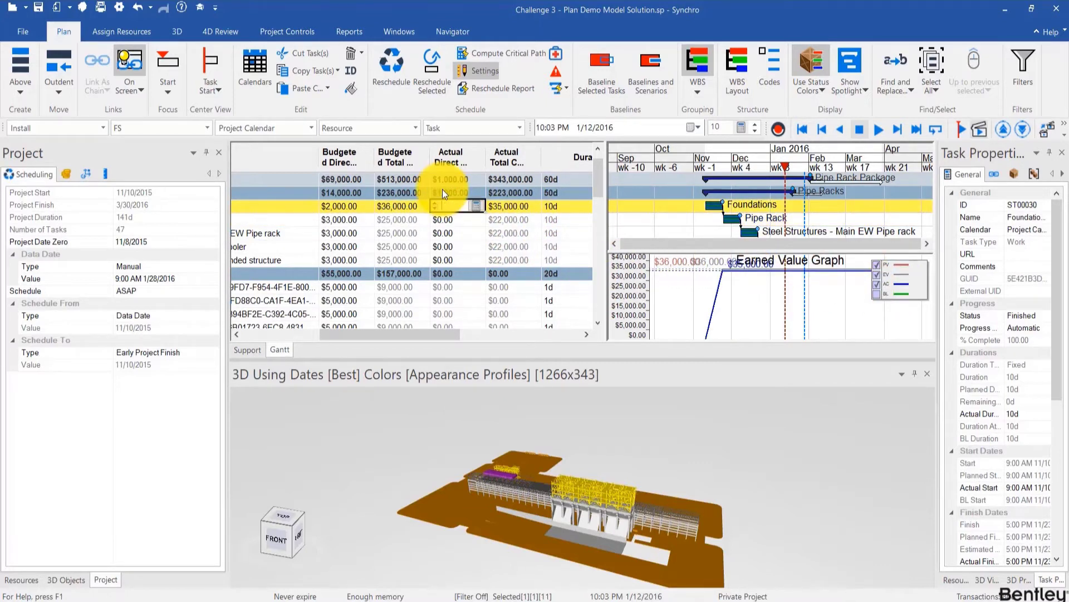
pyautogui.write('000')
pyautogui.press('Return')
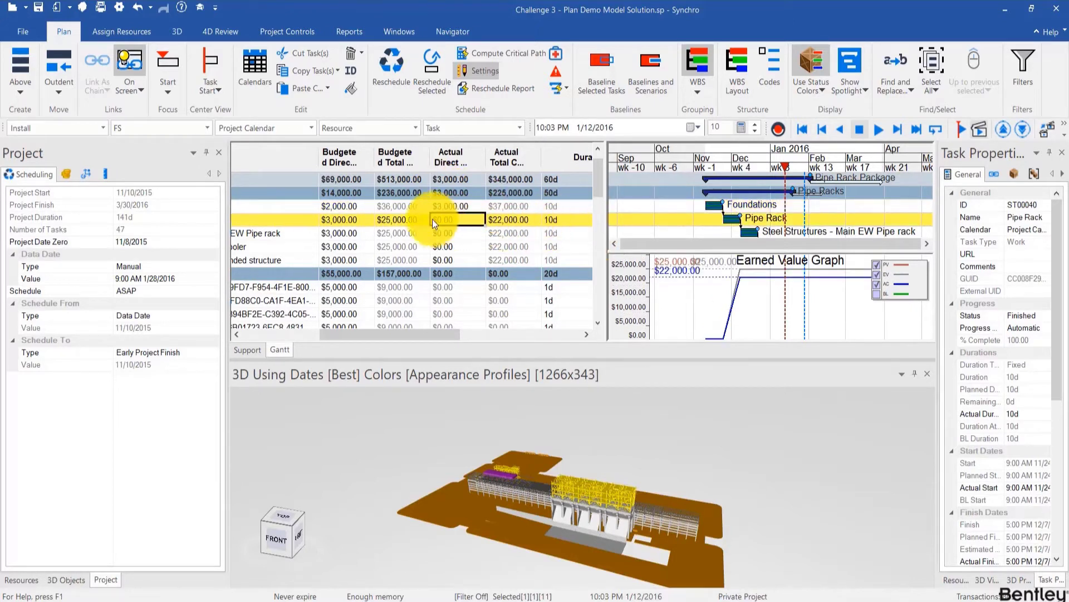
# Step: Set the Actual Duration of the Foundations task to 15 days
pyautogui.click(358, 209)
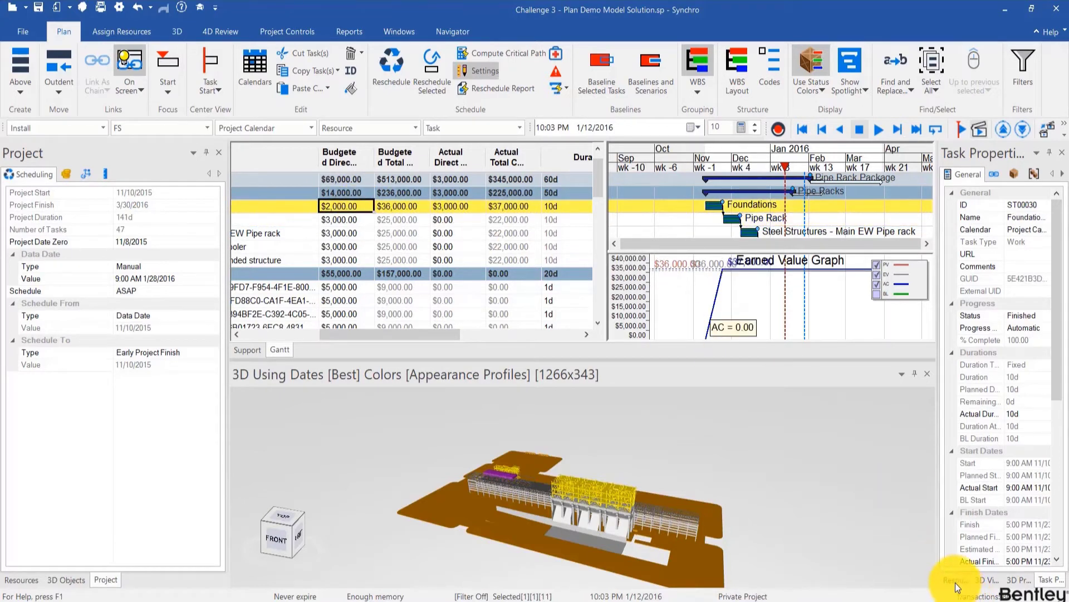
pyautogui.click(1029, 414)
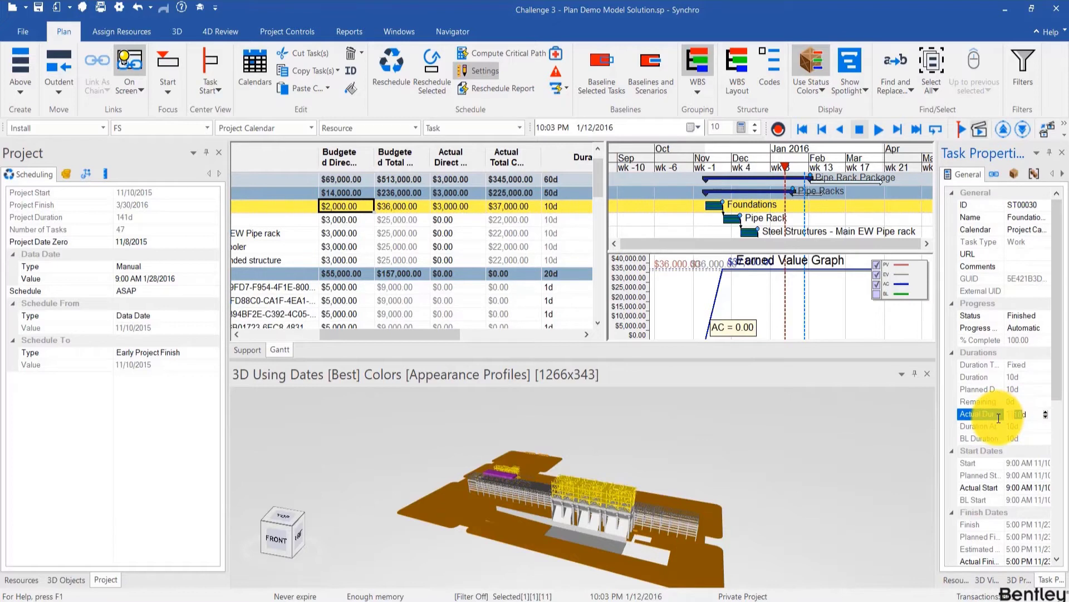
pyautogui.write('15')
pyautogui.press('Return')
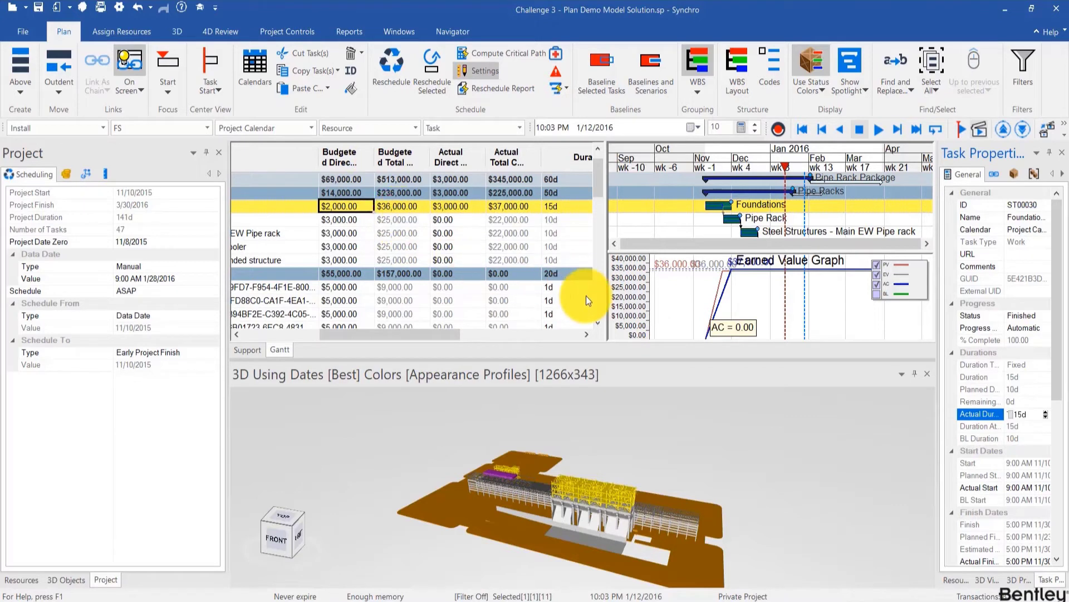
# Step: Set the Foundations task's Actual Direct Cost back to $2,000
pyautogui.click(440, 208)
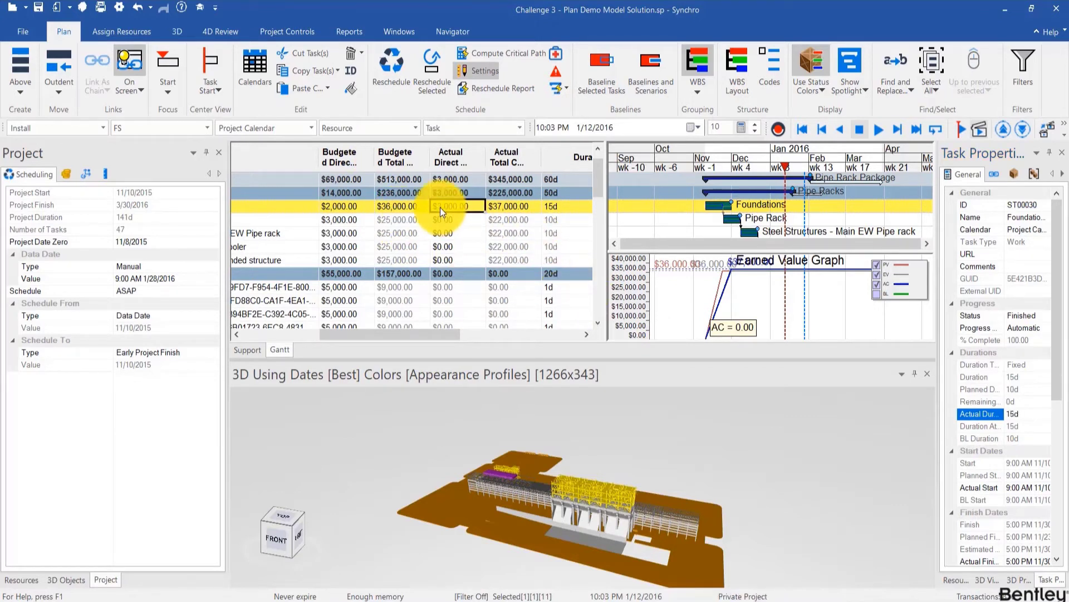
pyautogui.click(440, 208)
pyautogui.press('Return')
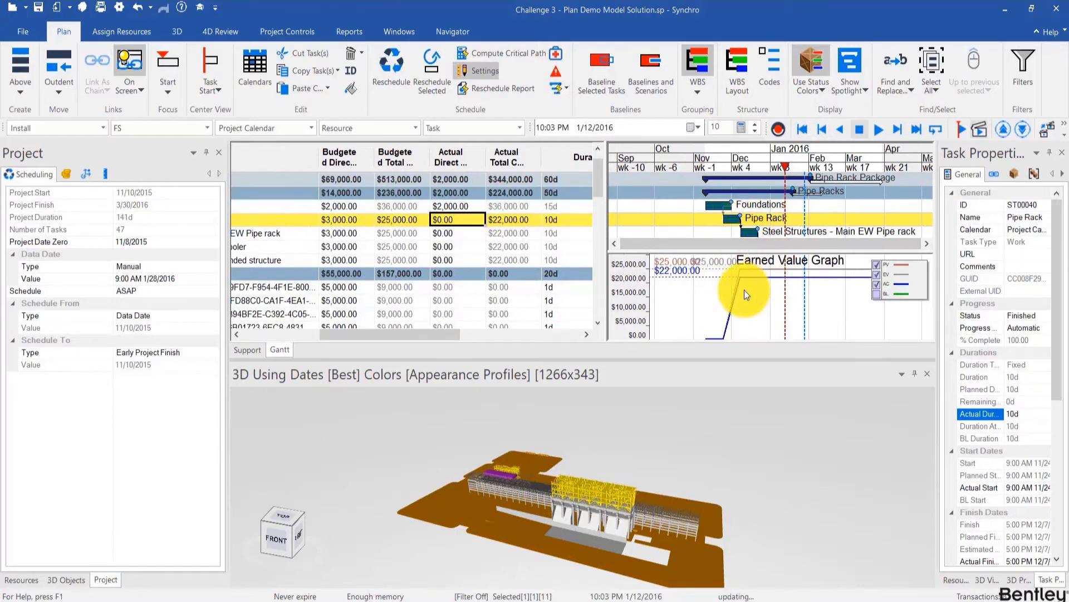
# Step: Select the Foundations task and move the focus time to 11/21/2015 to compare its cost curves in the Earned Value Graph
pyautogui.keyDown('ctrl'); pyautogui.scroll(5, 741, 284); pyautogui.keyUp('ctrl')
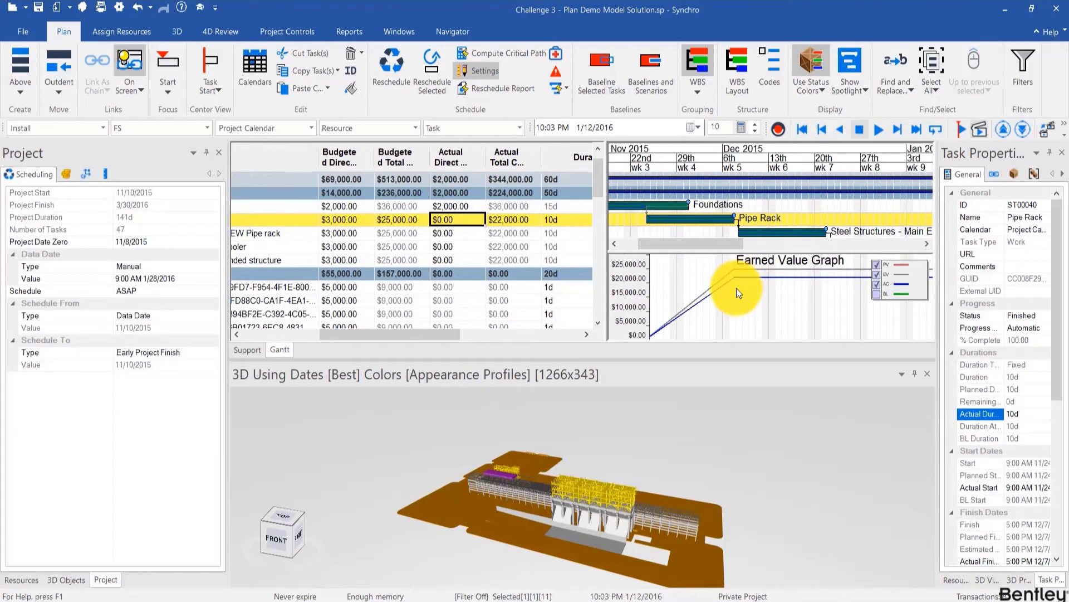
pyautogui.scroll(1, 736, 288)
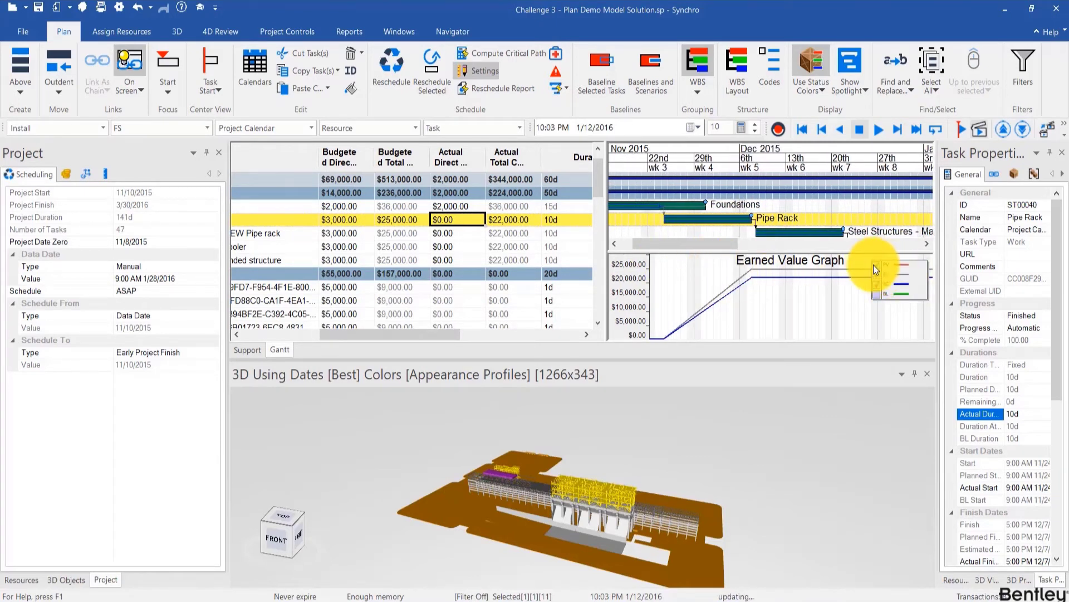
pyautogui.keyDown('ctrl'); pyautogui.scroll(-4, 820, 290); pyautogui.keyUp('ctrl')
pyautogui.moveTo(820, 290); pyautogui.dragTo(749, 273)
pyautogui.click(556, 207)
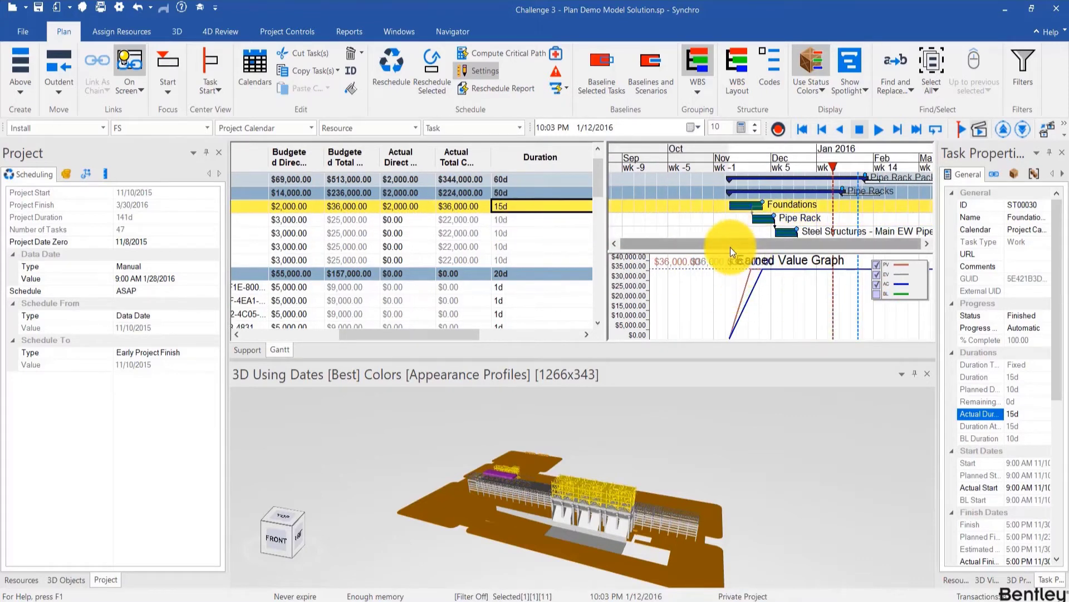
pyautogui.keyDown('ctrl'); pyautogui.scroll(2, 752, 290); pyautogui.keyUp('ctrl')
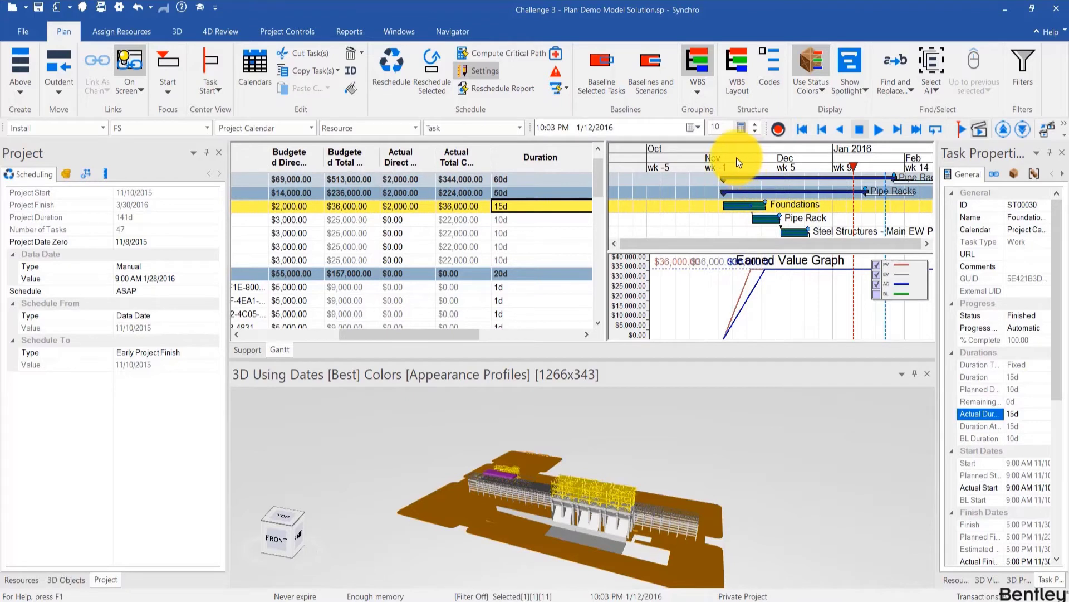
pyautogui.moveTo(736, 157); pyautogui.dragTo(746, 158)
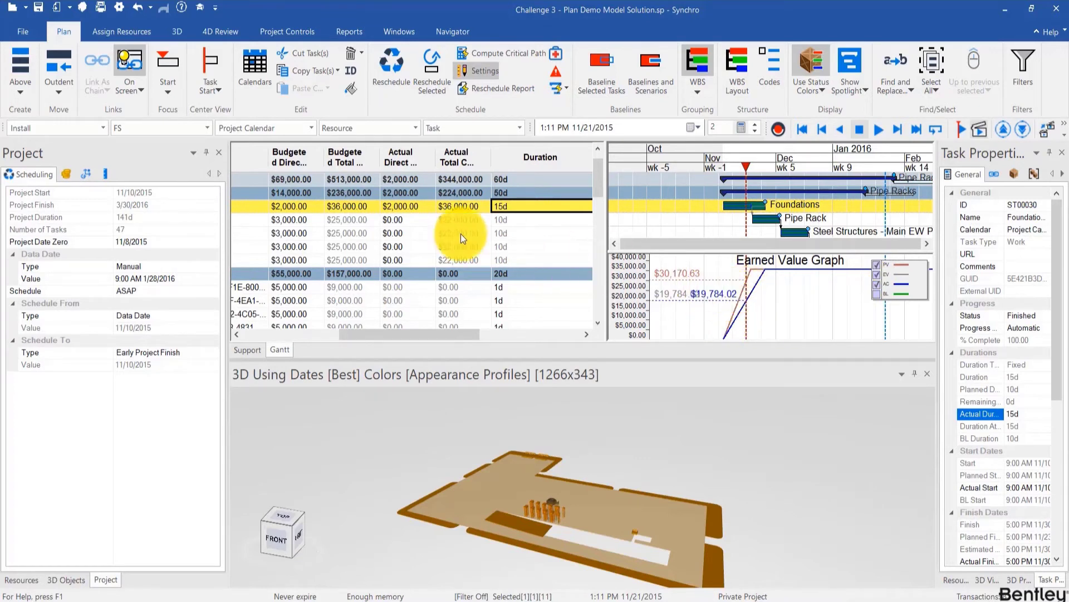
# Step: Raise the Foundations task's Actual Direct Cost to $3,000 and reselect the task to display its cost curves
pyautogui.click(407, 207)
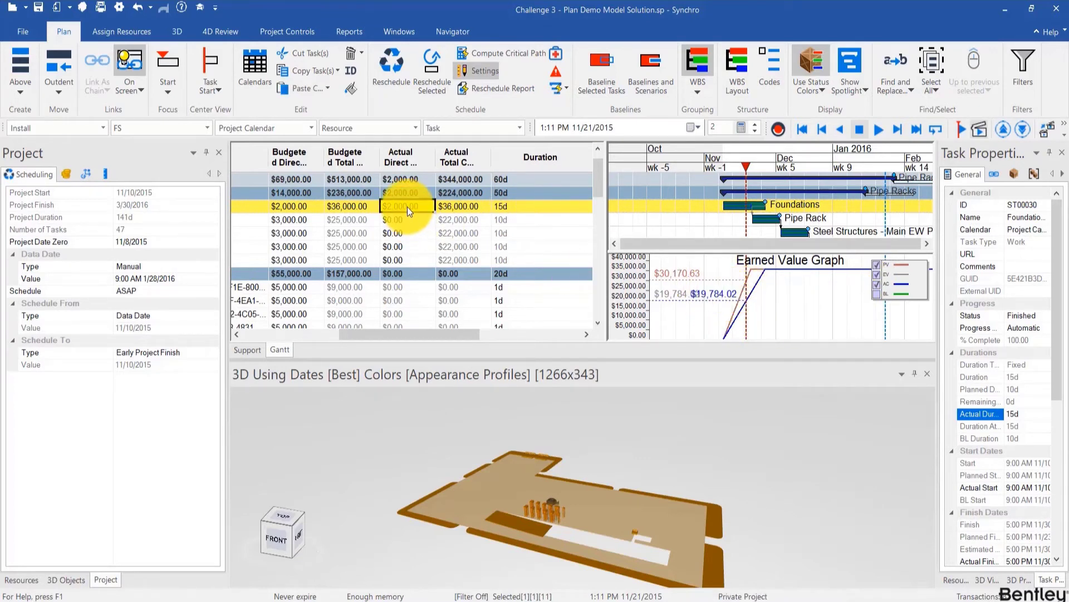
pyautogui.press('Return')
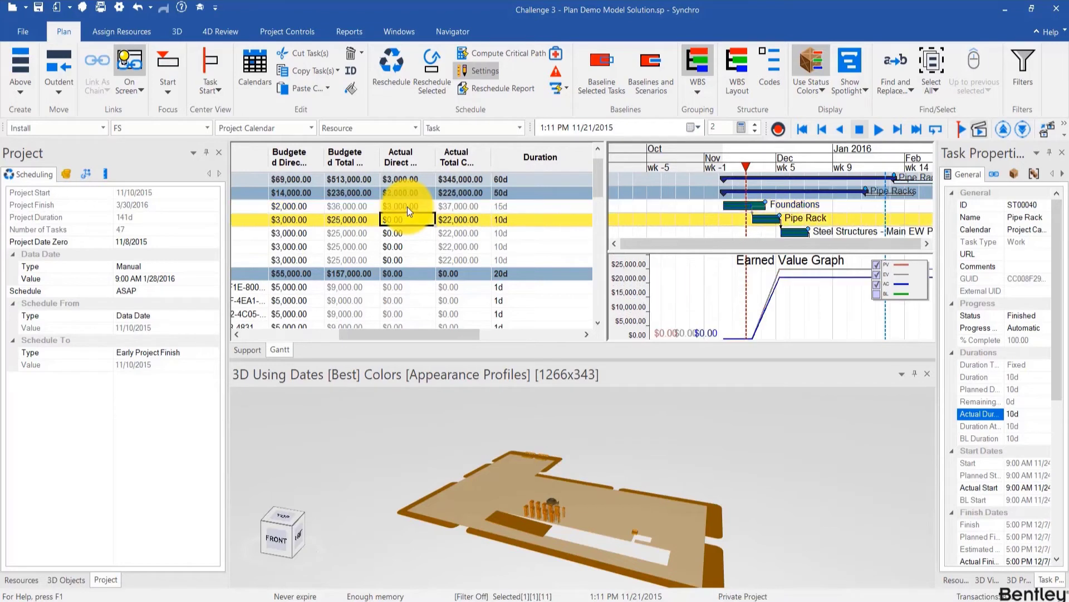
pyautogui.click(395, 206)
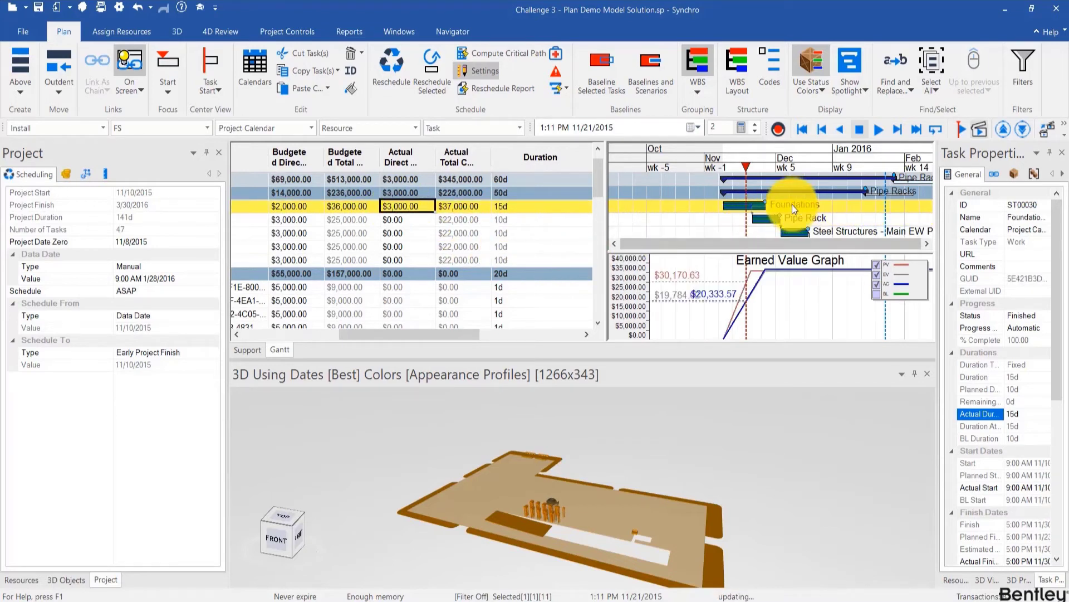
# Step: Move the focus time to 11/23/2015 to compare the Foundations task's planned, earned and actual cost curves
pyautogui.keyDown('ctrl'); pyautogui.scroll(5, 736, 212); pyautogui.keyUp('ctrl')
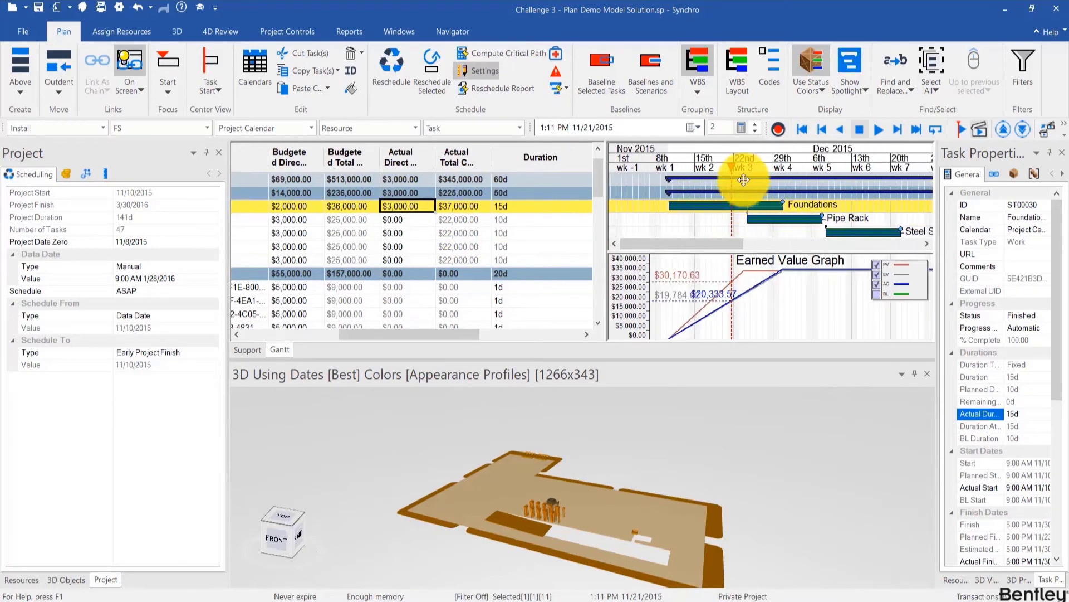
pyautogui.click(741, 166)
pyautogui.moveTo(741, 168); pyautogui.dragTo(740, 170)
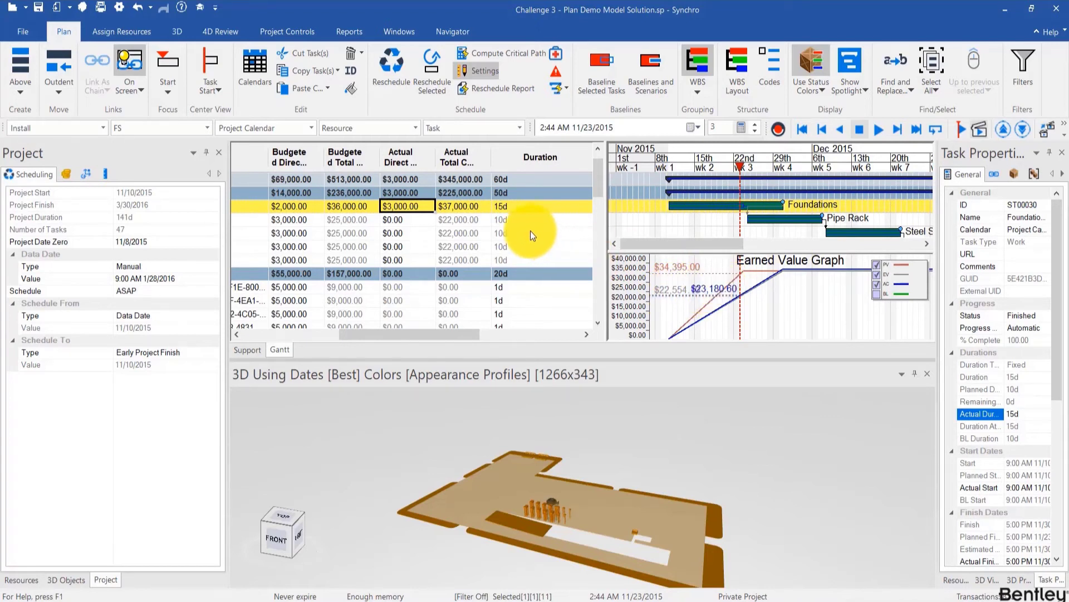
# Step: Lower the Foundations task's Actual Direct Cost to $1,000
pyautogui.click(429, 215)
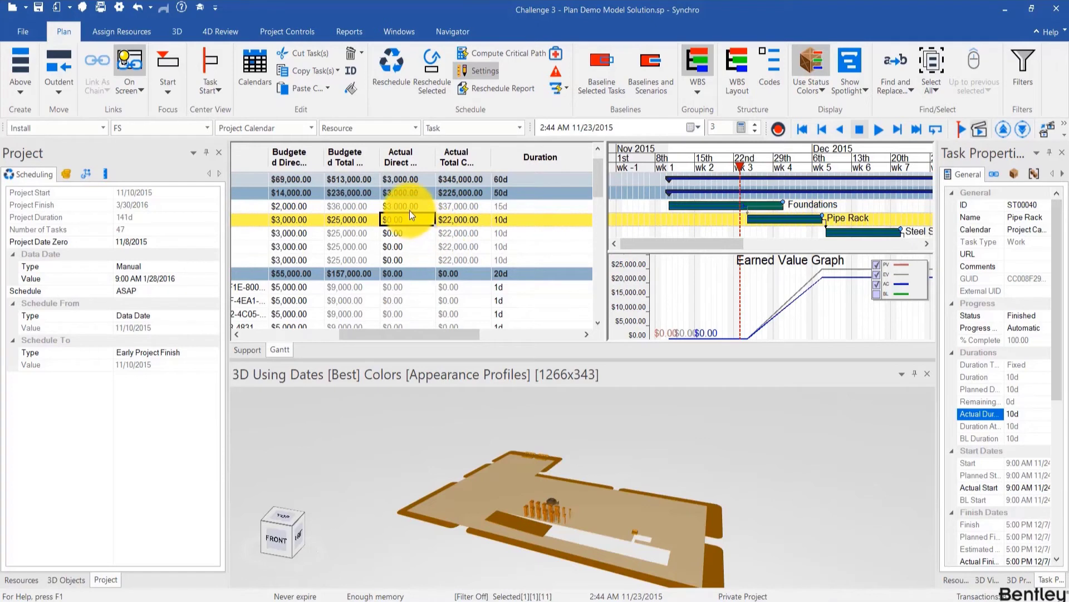
pyautogui.click(409, 210)
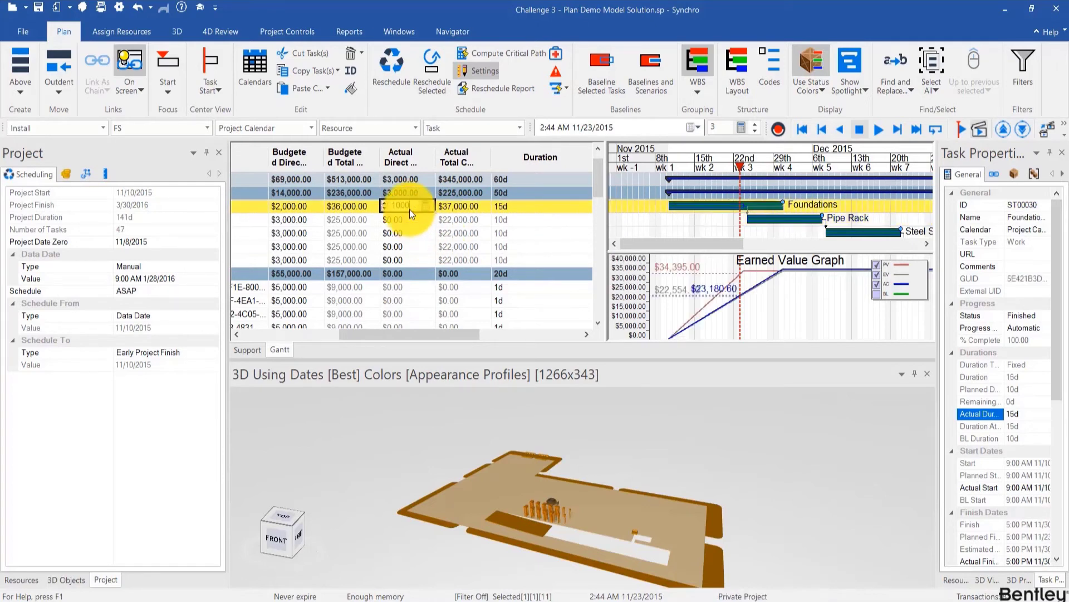
pyautogui.press('Return')
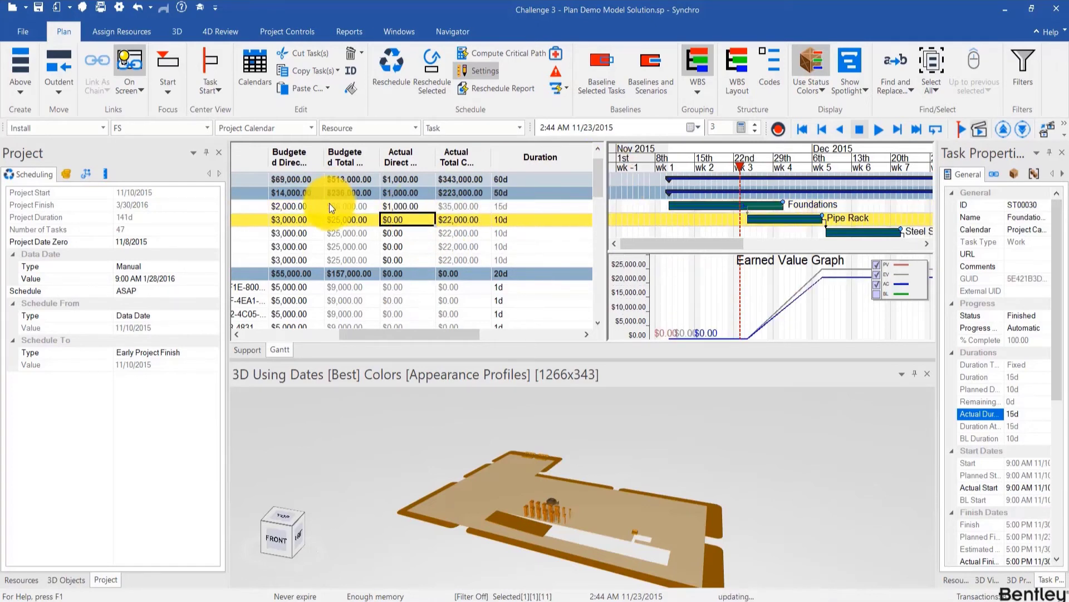
# Step: Reselect the Foundations task to examine its curves in the Earned Value Graph alongside its Actual Direct Cost
pyautogui.click(329, 203)
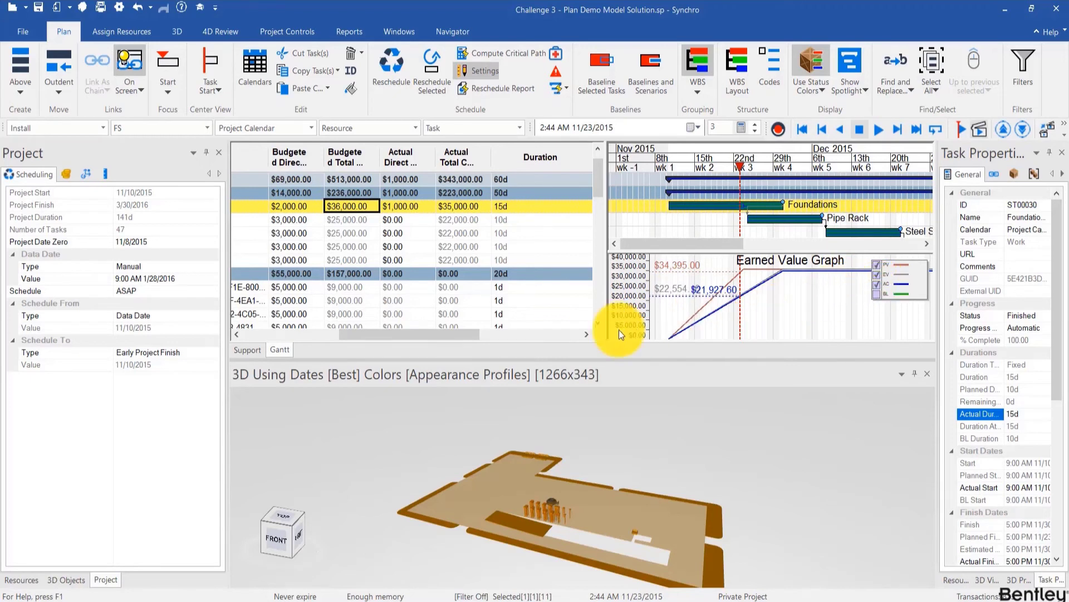
pyautogui.moveTo(435, 339)
pyautogui.mouseDown()
pyautogui.moveTo(410, 344)
pyautogui.moveTo(456, 341)
pyautogui.mouseUp()
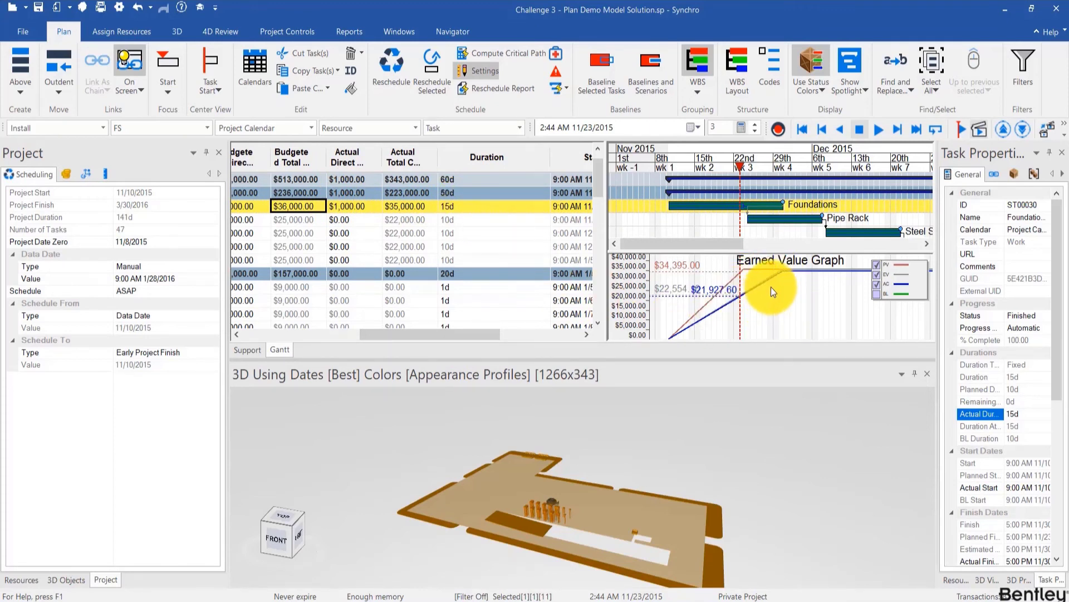
pyautogui.press('Right')
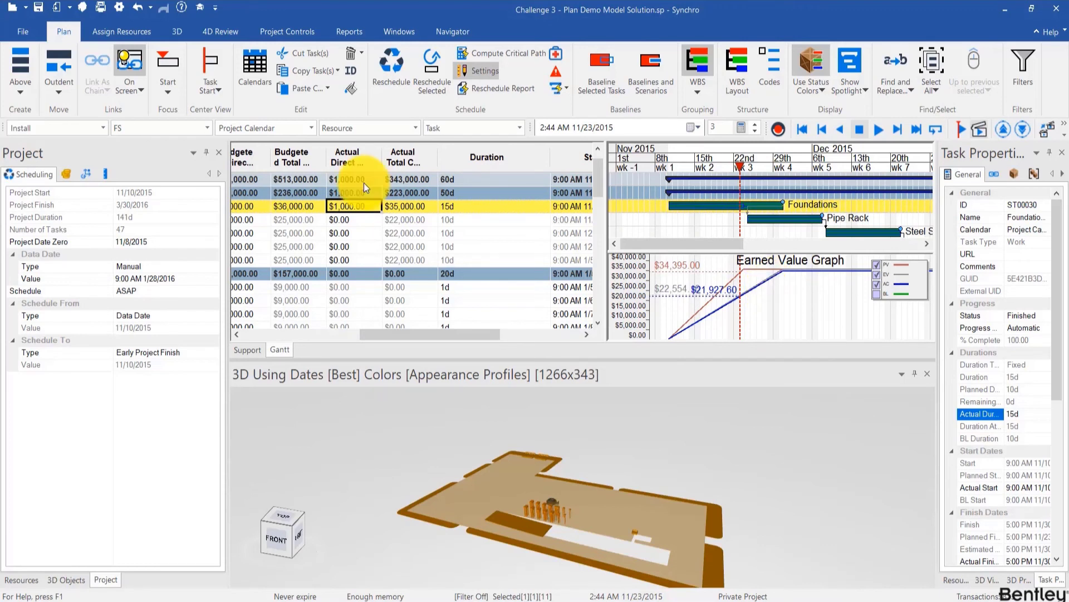